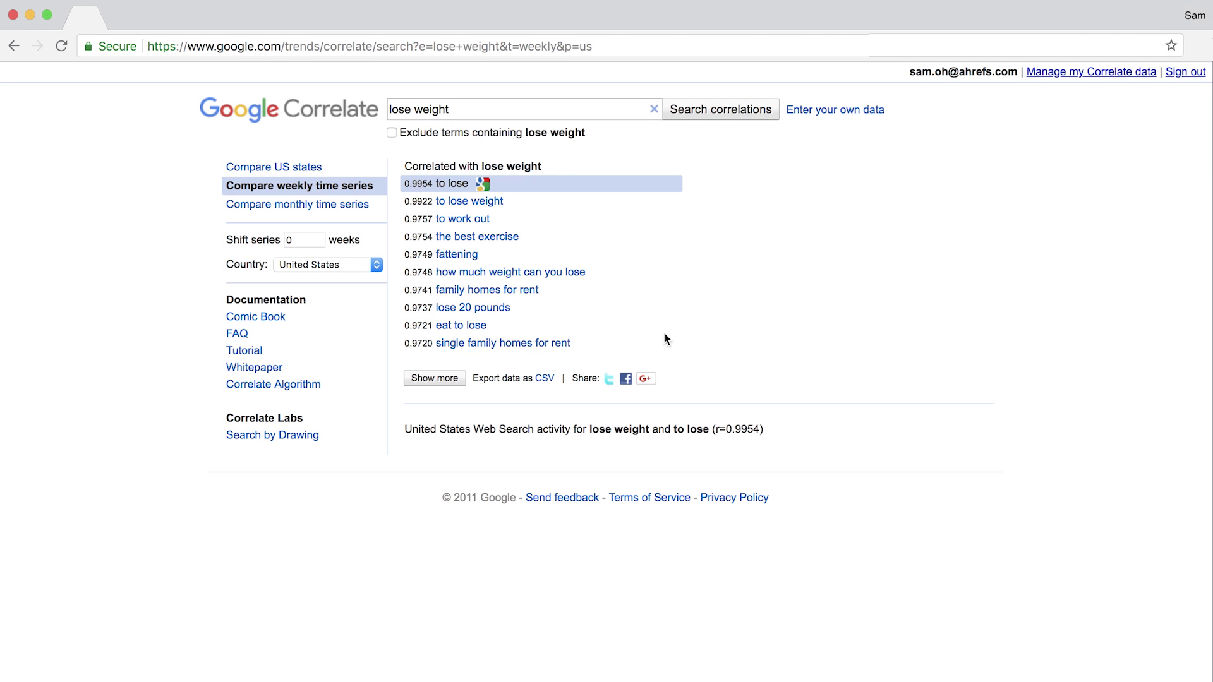
Extend the list of terms correlated with "lose weight" twice to reveal more results.
left_click(435, 379)
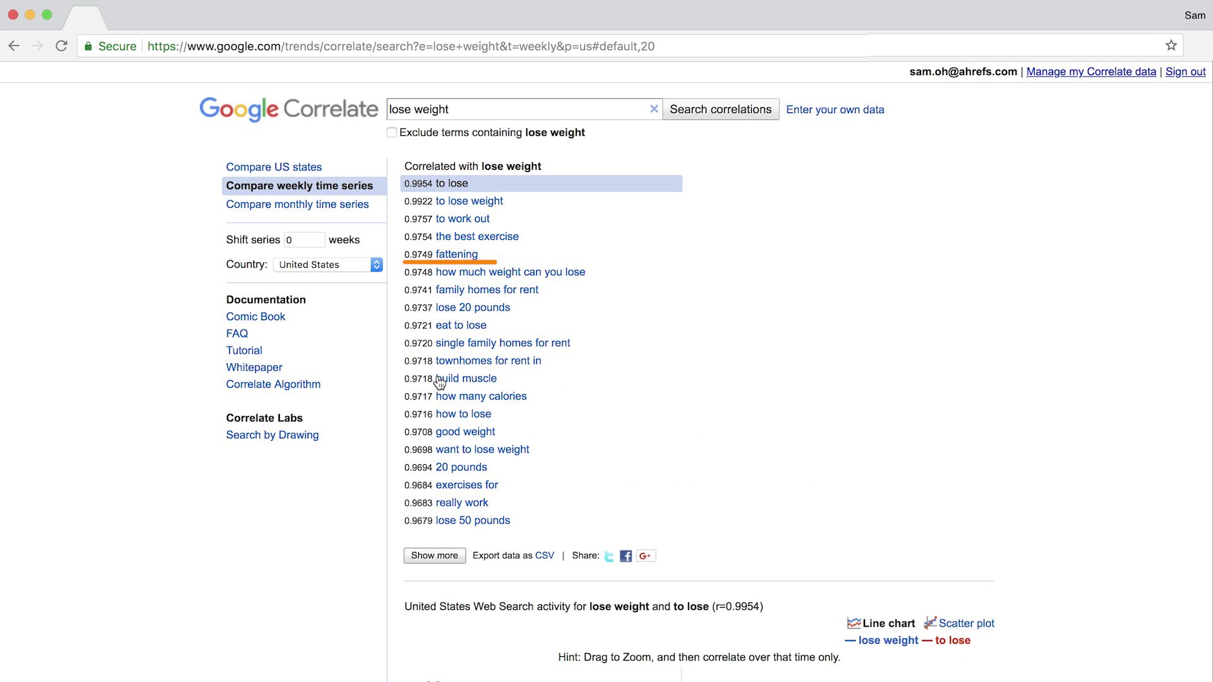
left_click(435, 556)
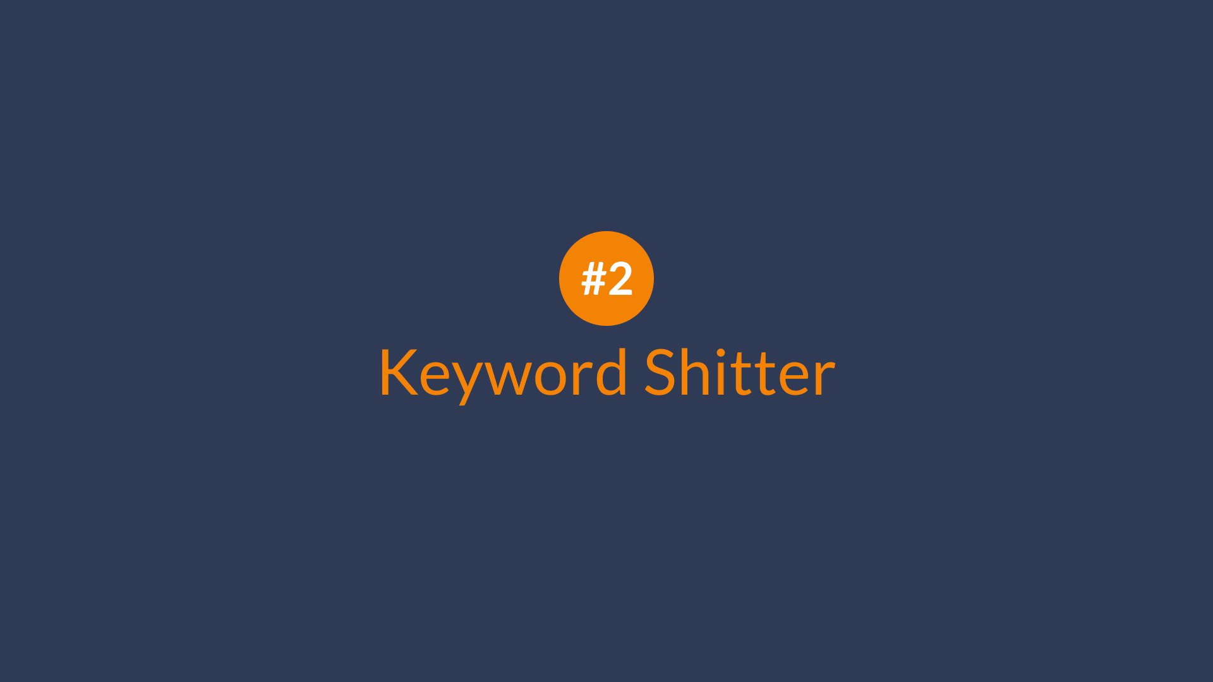
Generate keyword ideas for the seed keyword "lose weight" in Keyword Shitter.
type("lose weight")
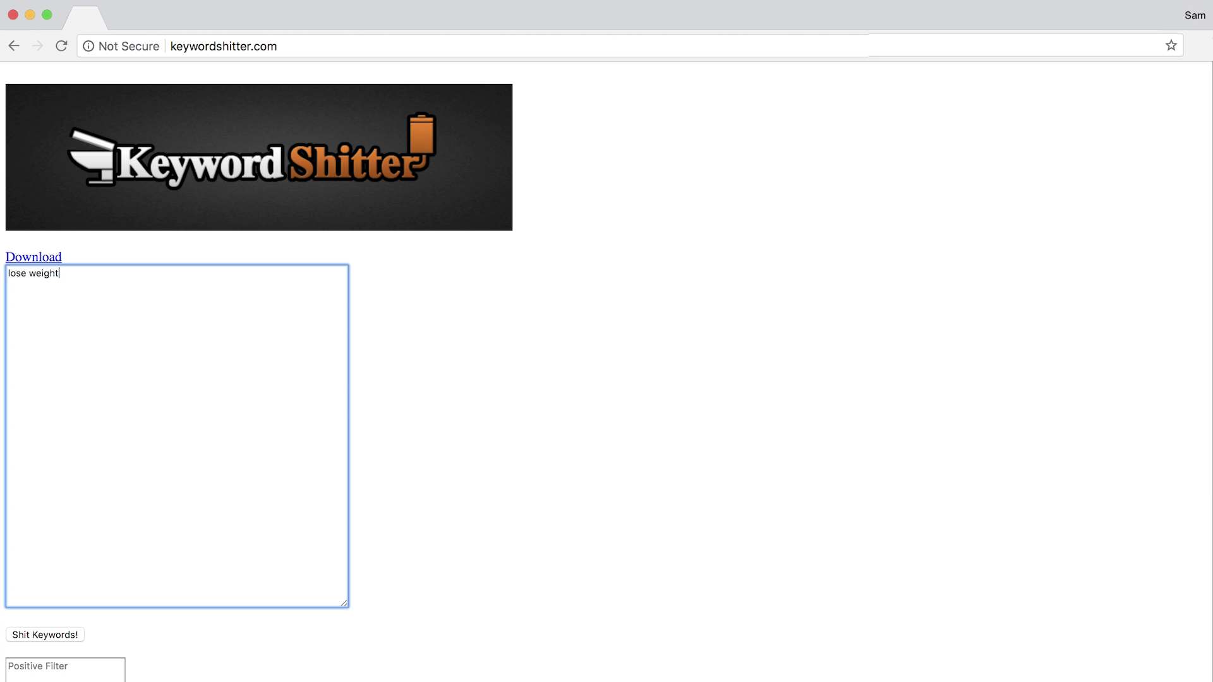
left_click(69, 634)
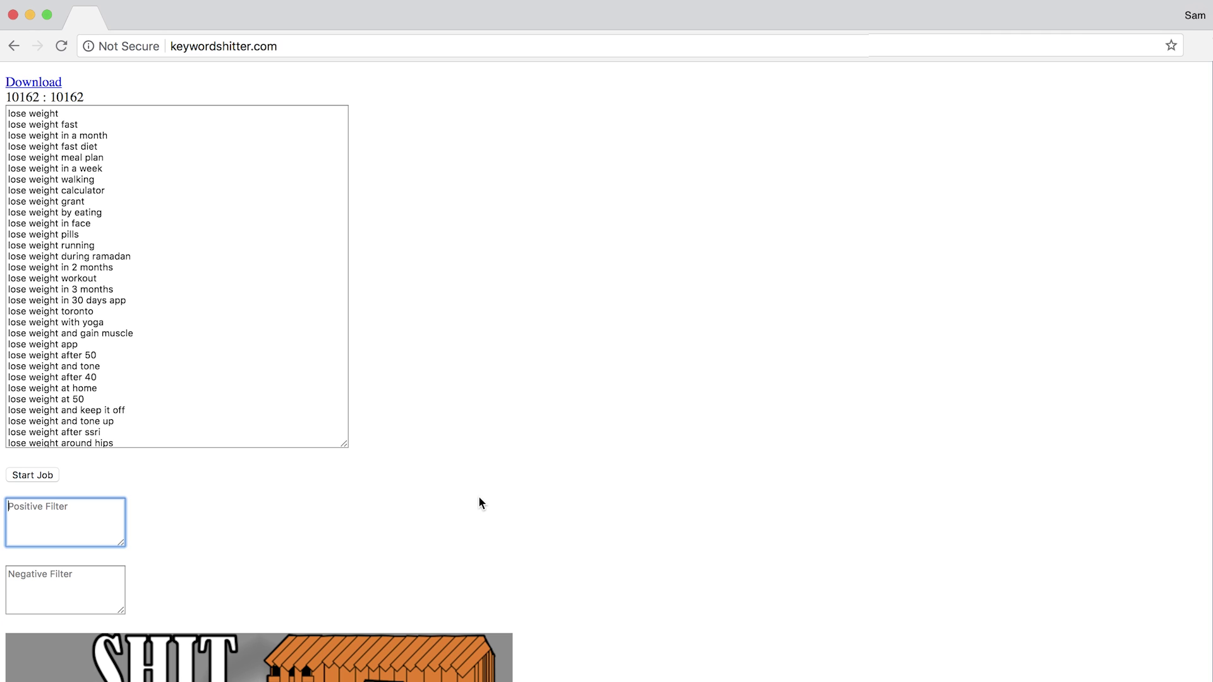
Enter "best", "top" and "201" on separate lines of the positive filter for the generated keywords.
type("best")
key("Return")
type("top")
key("Return")
type("201")
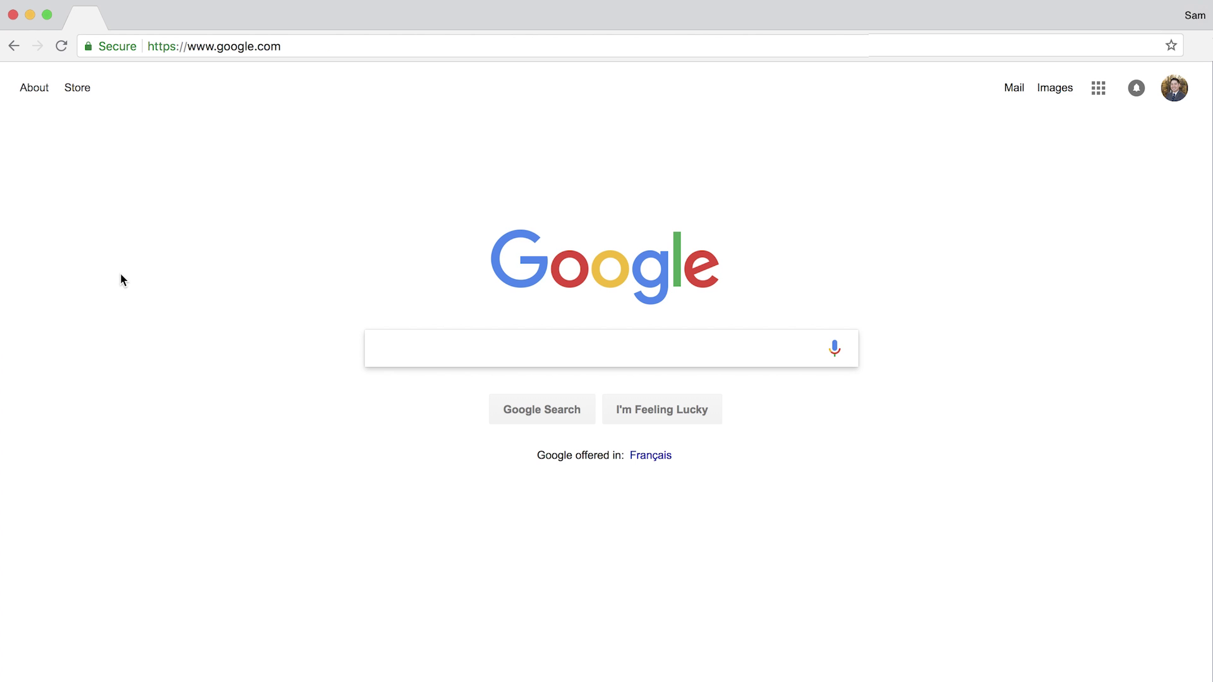
Search Google for "keyword research".
type("keyword research")
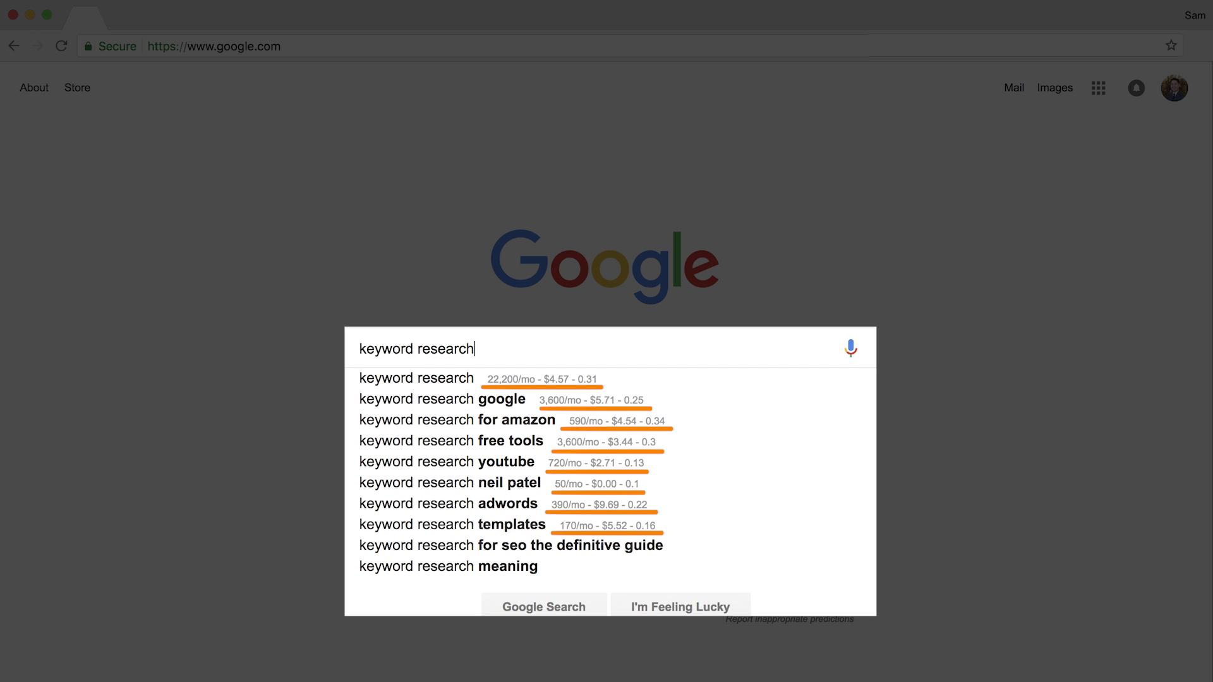
key("Return")
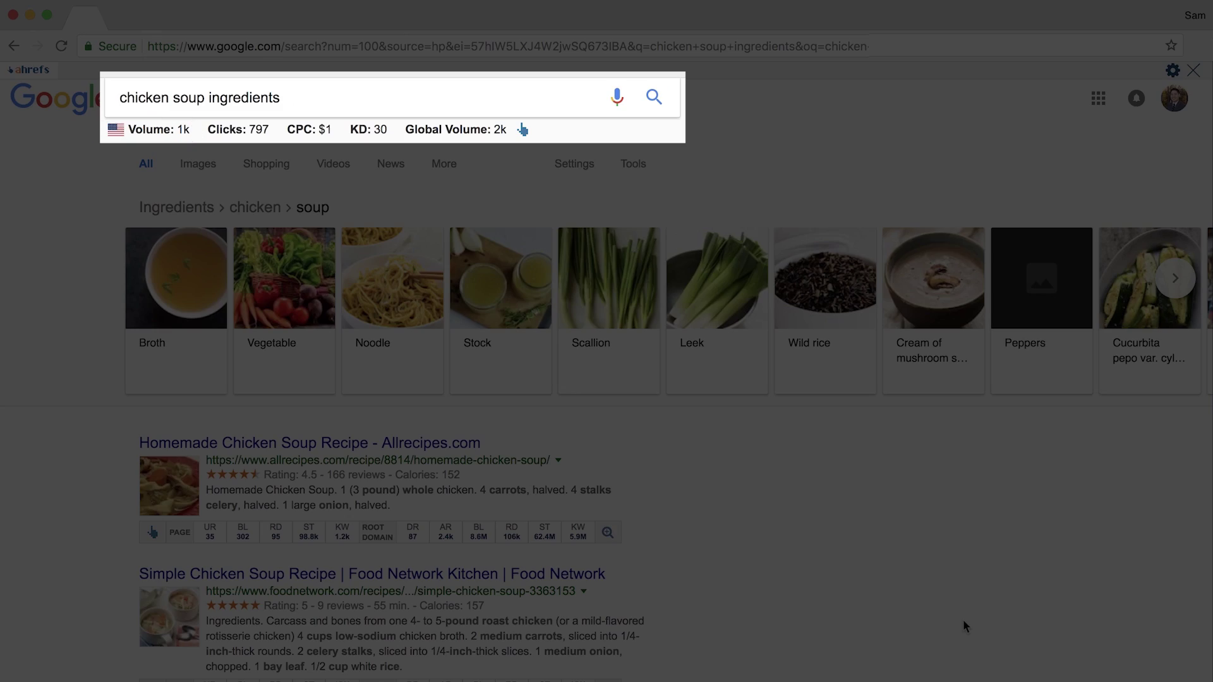
key("BackSpace")
key("Return")
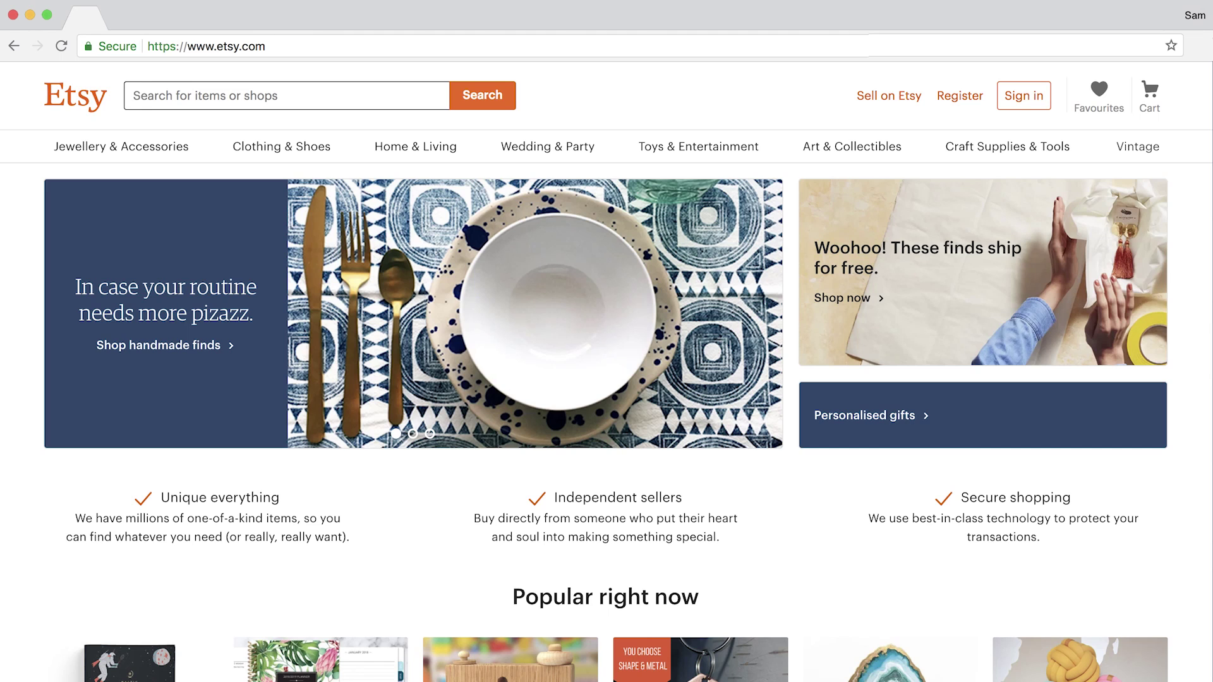
Bring up the search suggestions for "cards" on Etsy and on Google.
type("cards")
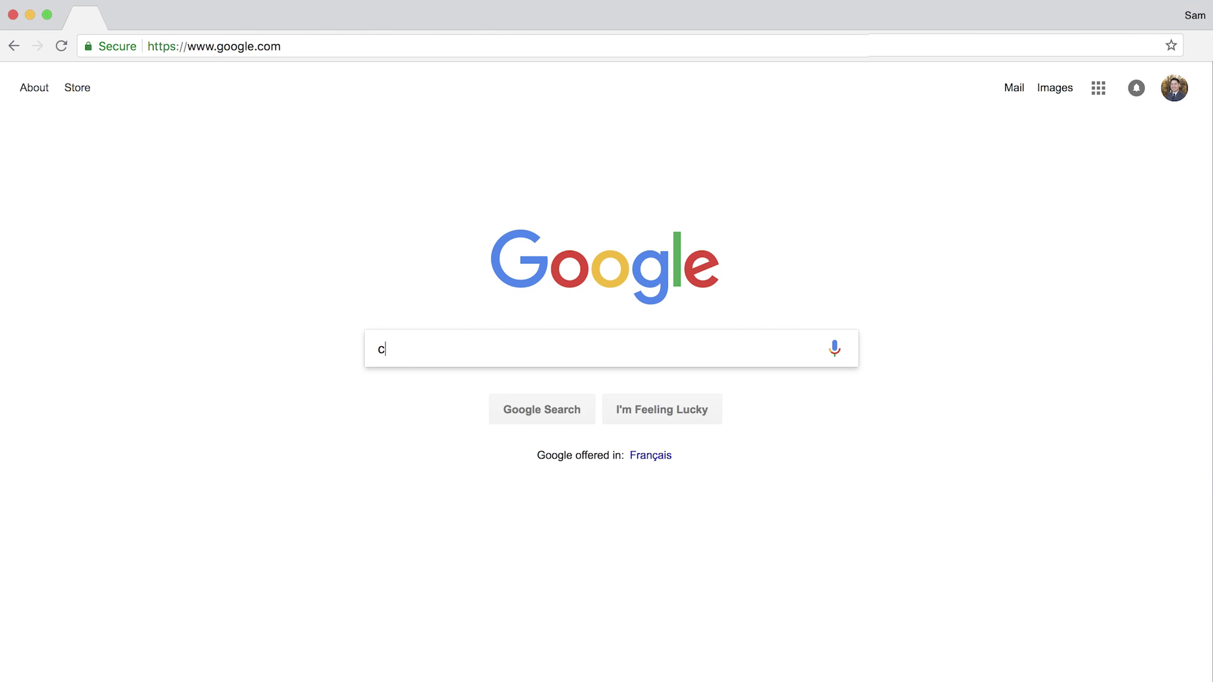
type("ards")
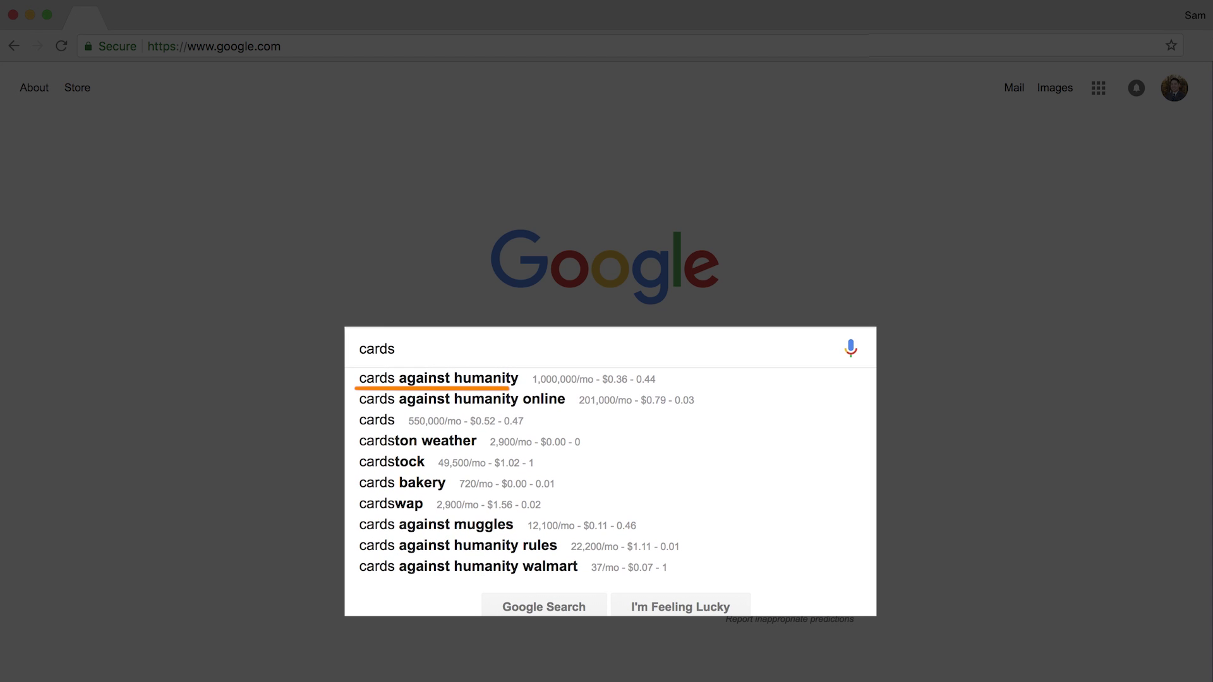
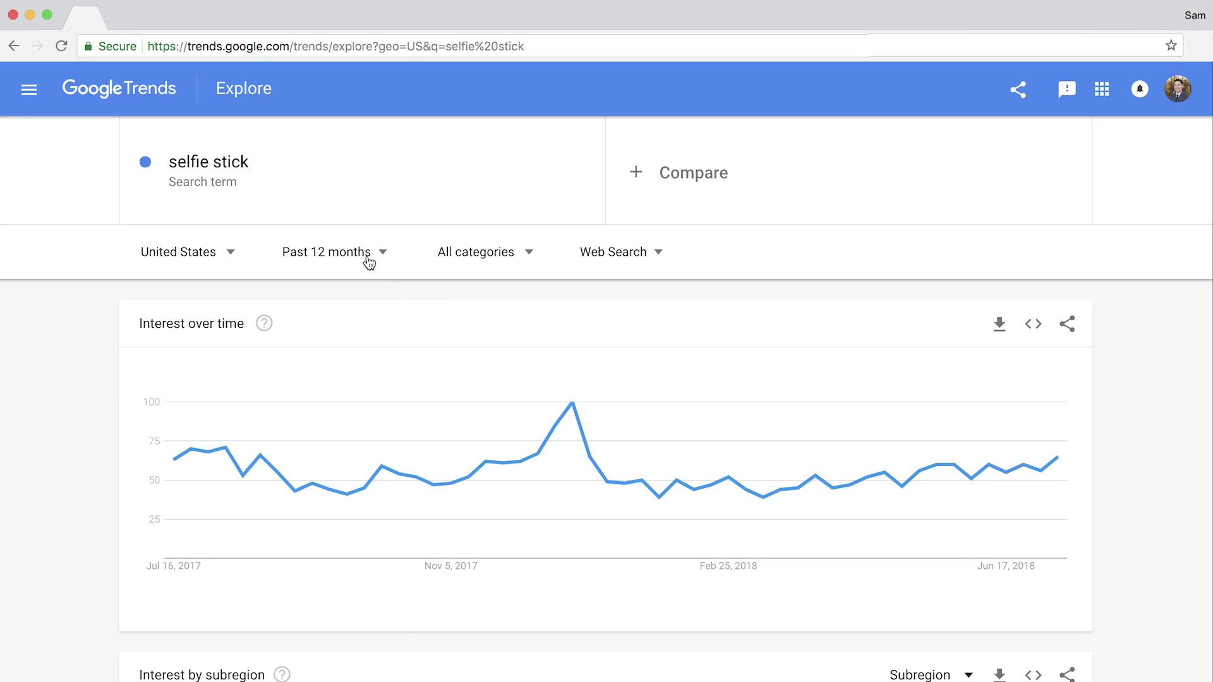
Change the time range of the "selfie stick" trend in Google Trends.
left_click(369, 263)
left_click(330, 540)
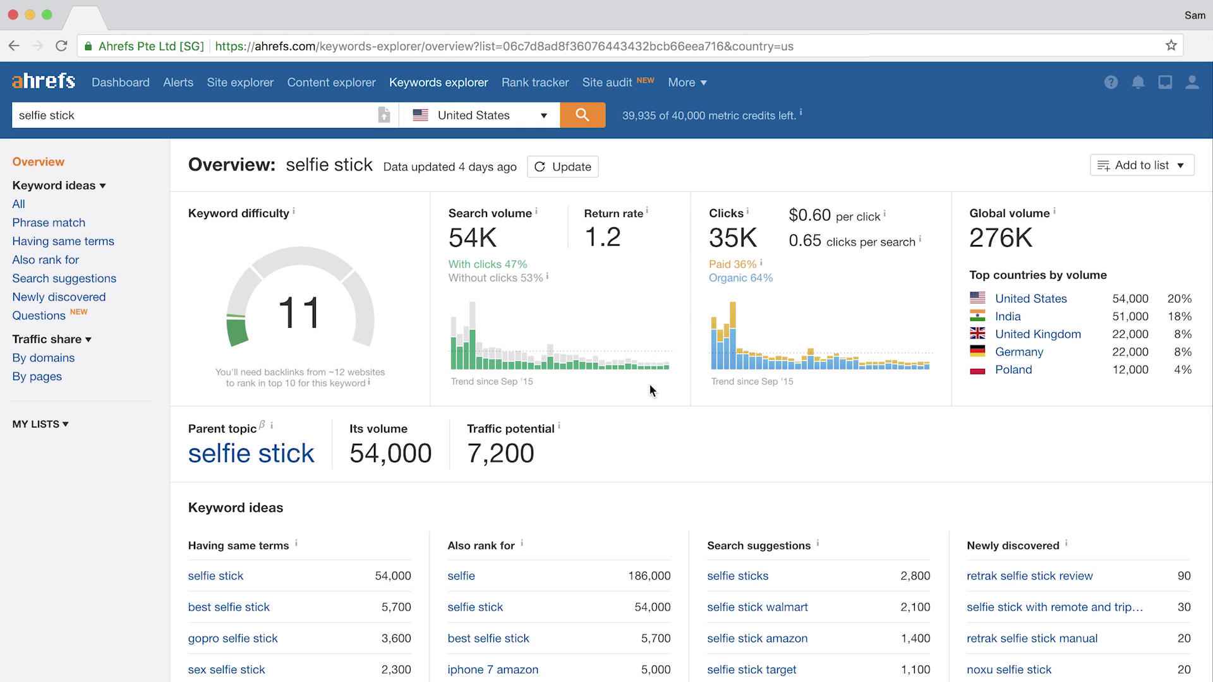
Examine the search volume trend and the ranking search results for "selfie stick" in Ahrefs Keywords Explorer.
mouse_move(553, 361)
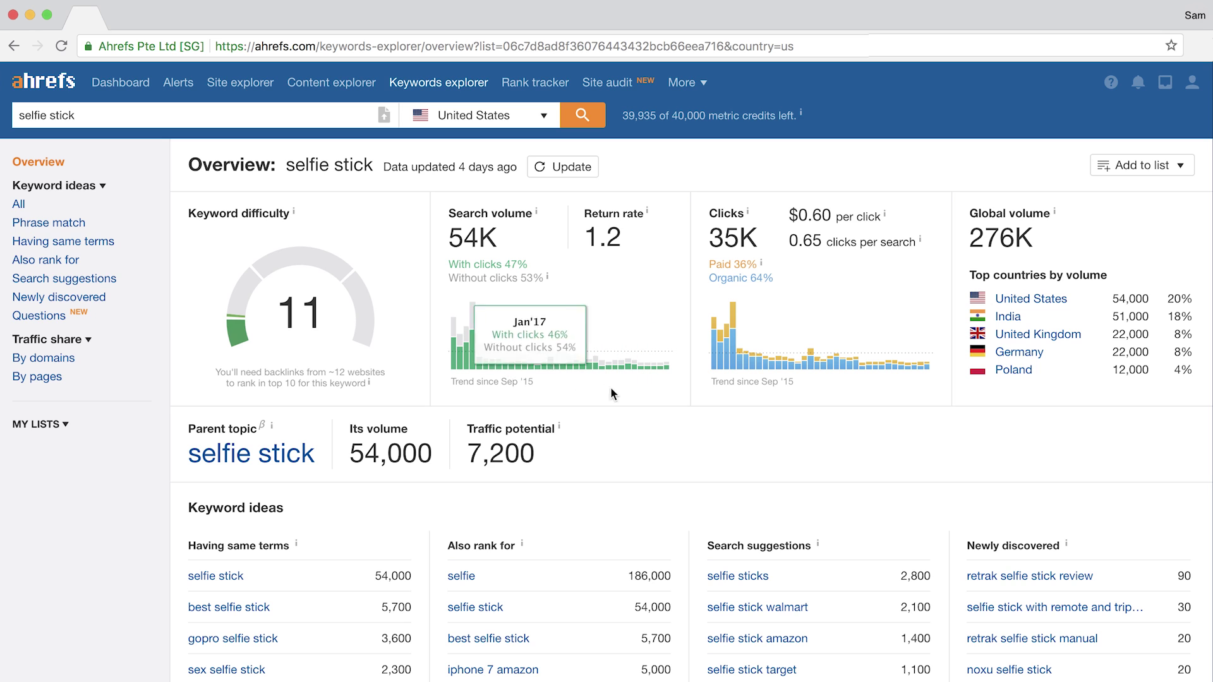
scroll(687, 481, "down", 20)
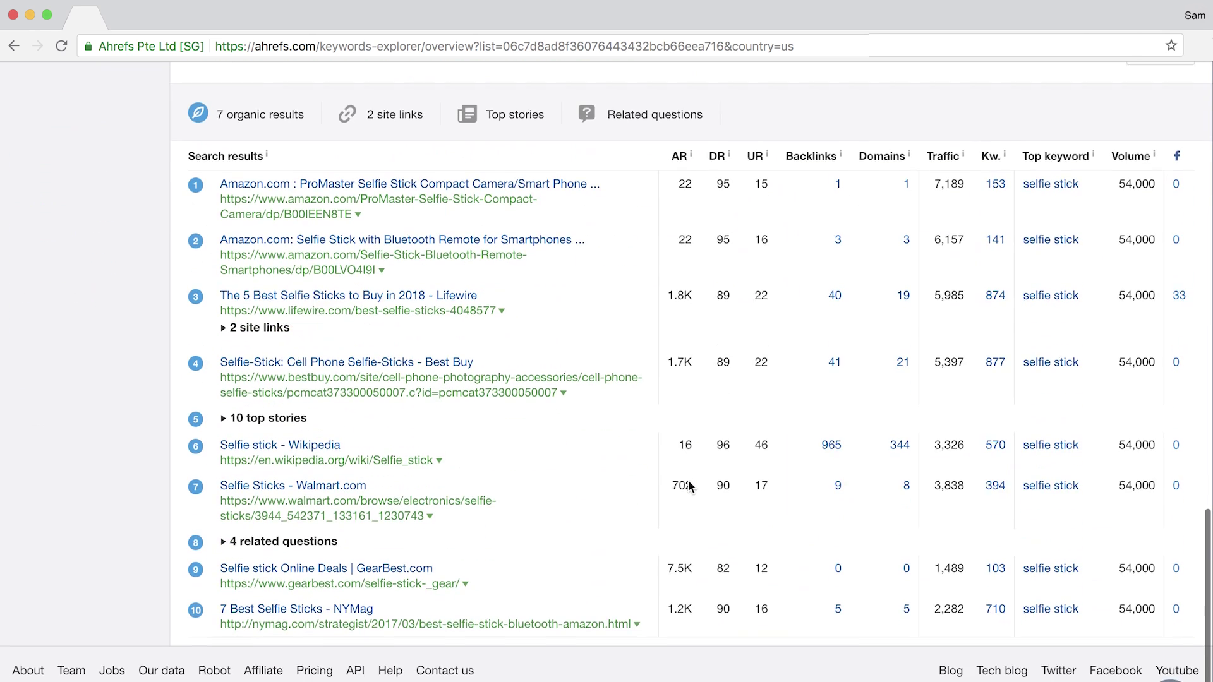
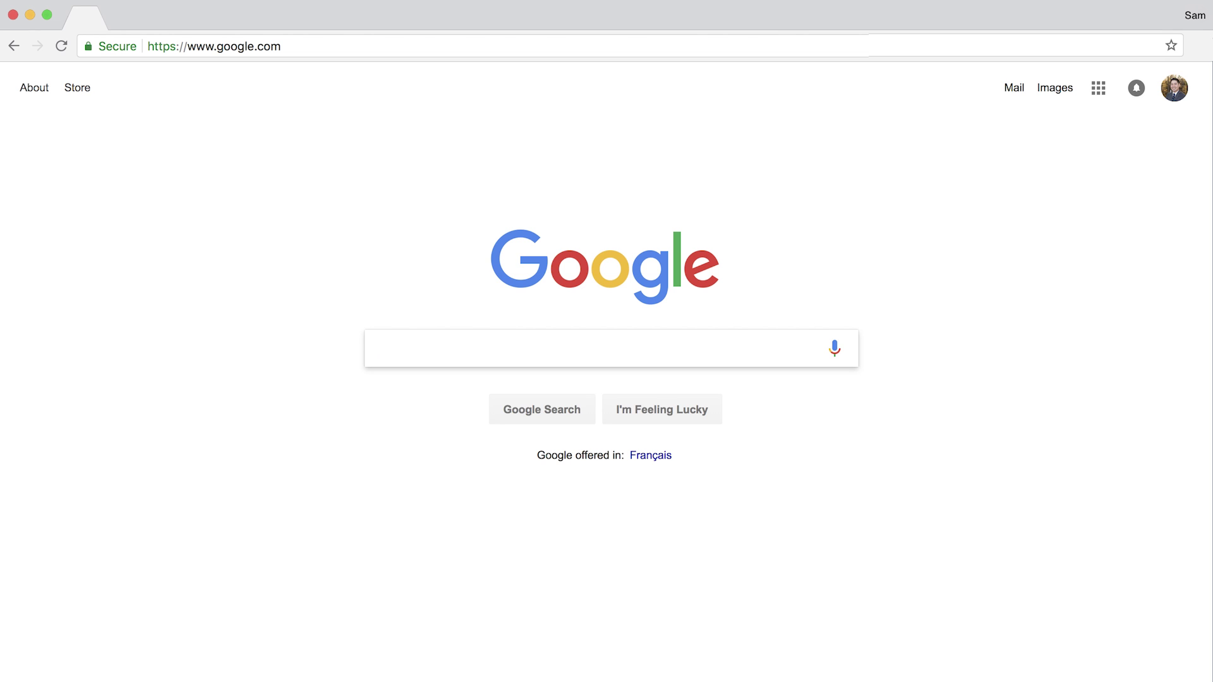
Search Google for "homemade cards" and review the related keywords people also search for.
type("homemade cards")
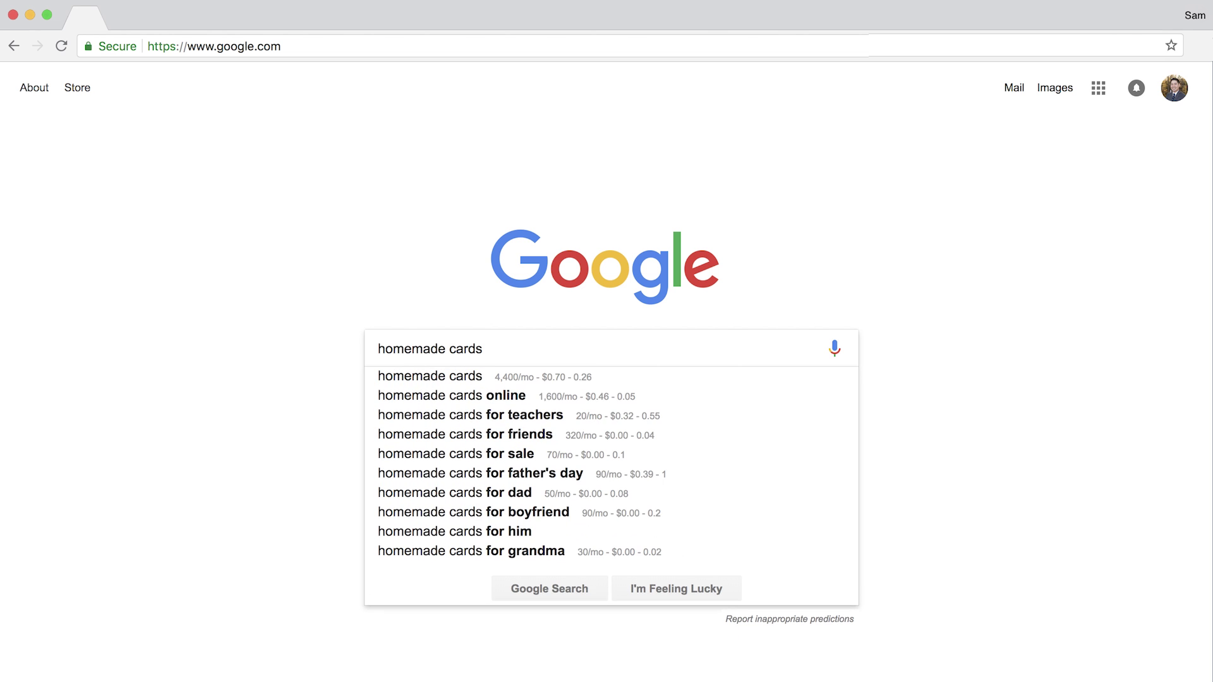
key("Return")
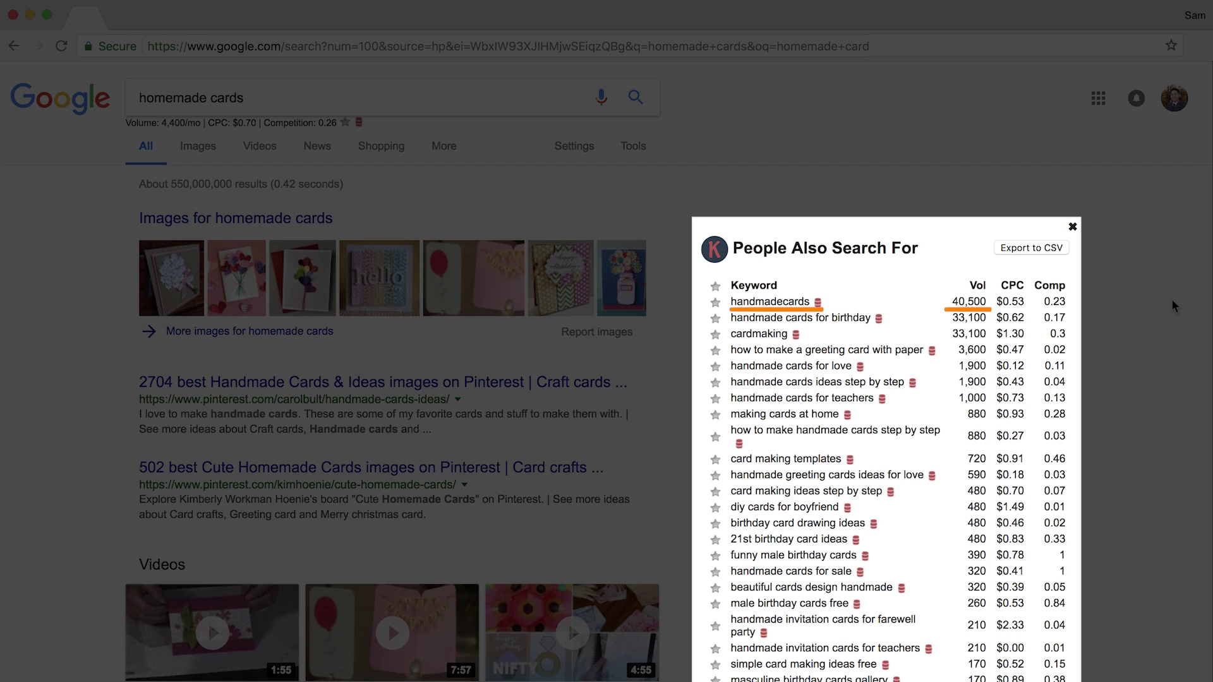
scroll(1105, 377, "down", 3)
scroll(1105, 384, "down", 1)
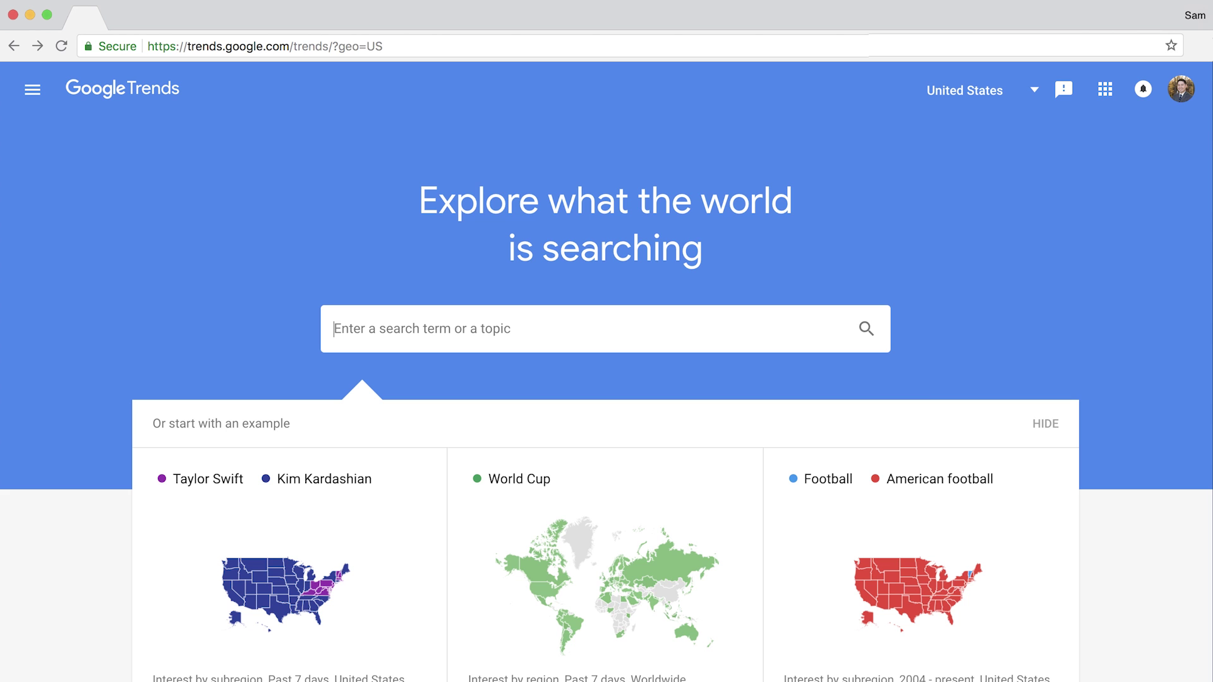
Look up "handmade card ideas" in Google Trends and change the time range of its trend.
type("handmade")
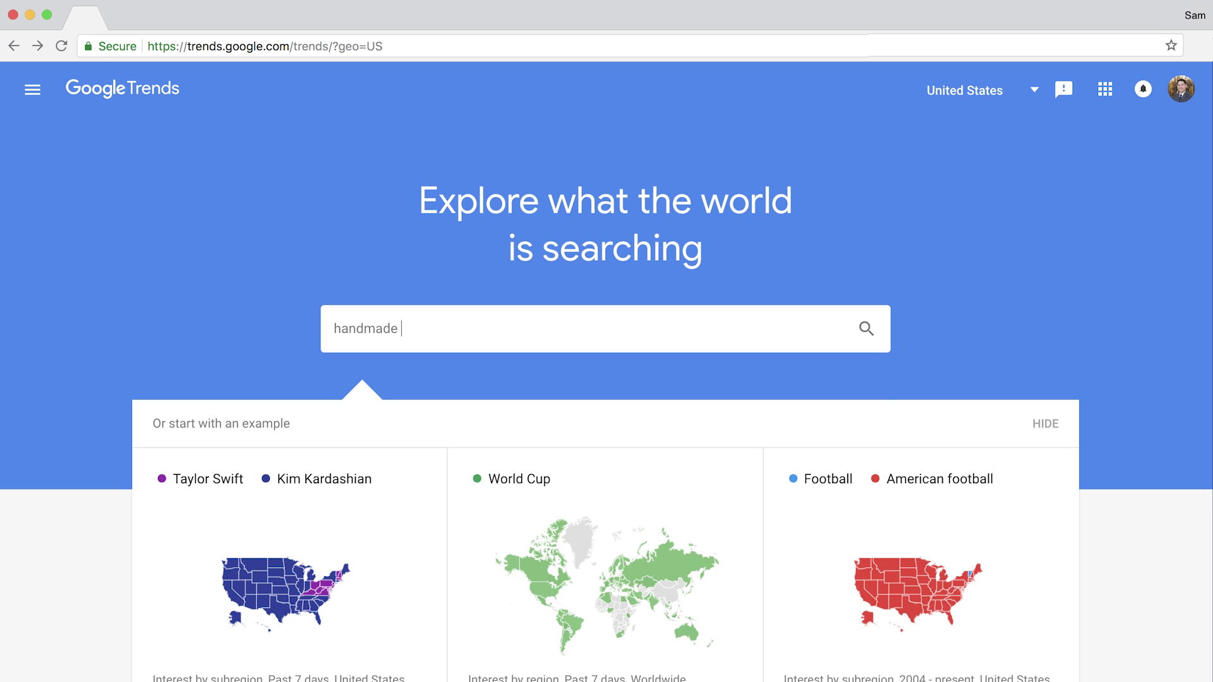
type(" card ideas")
key("Return")
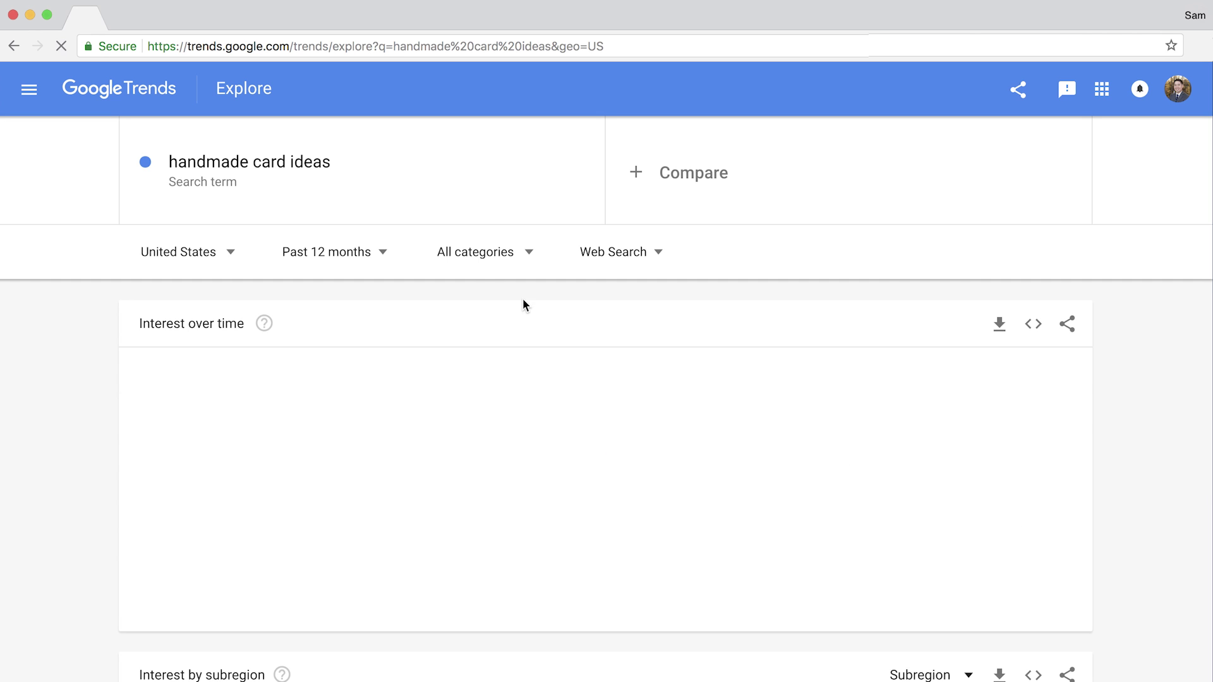
left_click(366, 257)
left_click(336, 531)
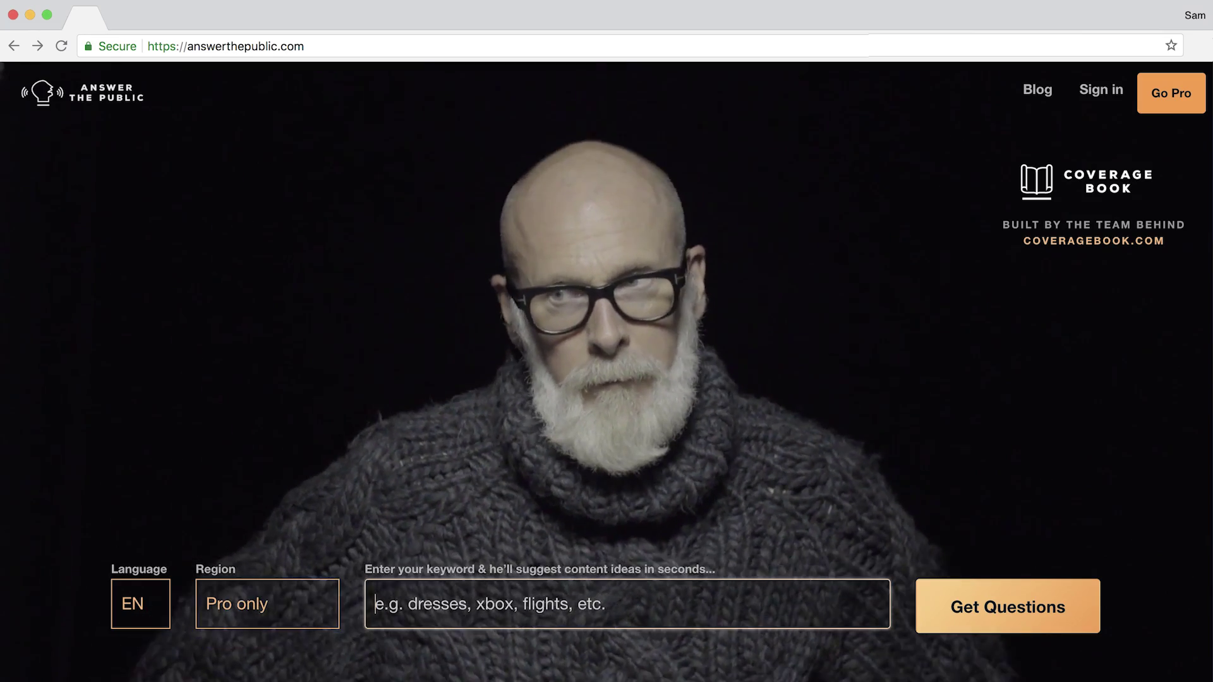
Create an AnswerThePublic report for "handmade card ideas" and show its preposition keywords as a data list.
type("handmade card ideas")
key("Return")
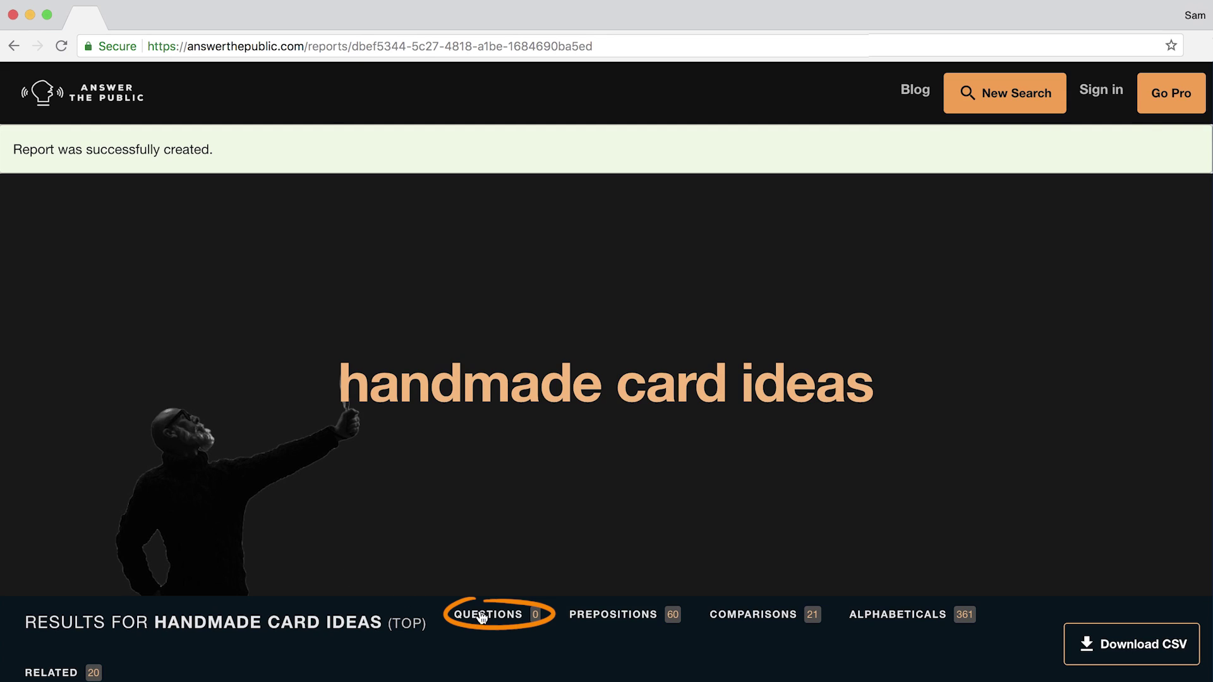
left_click(616, 616)
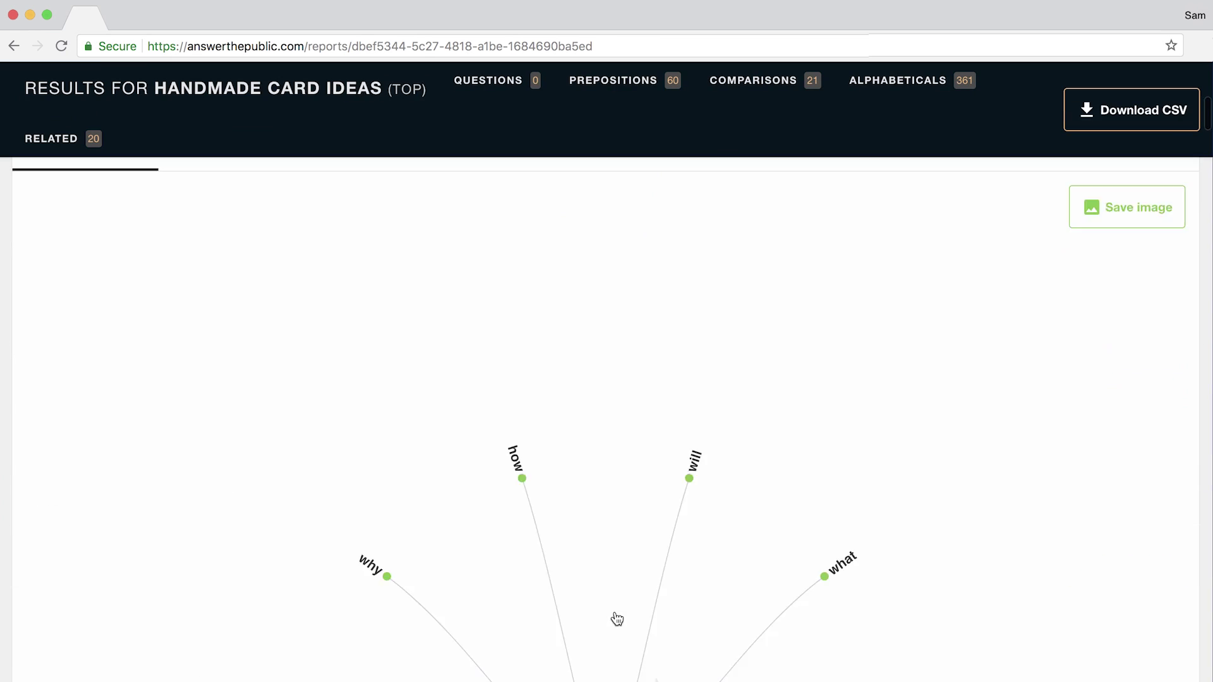
left_click(215, 202)
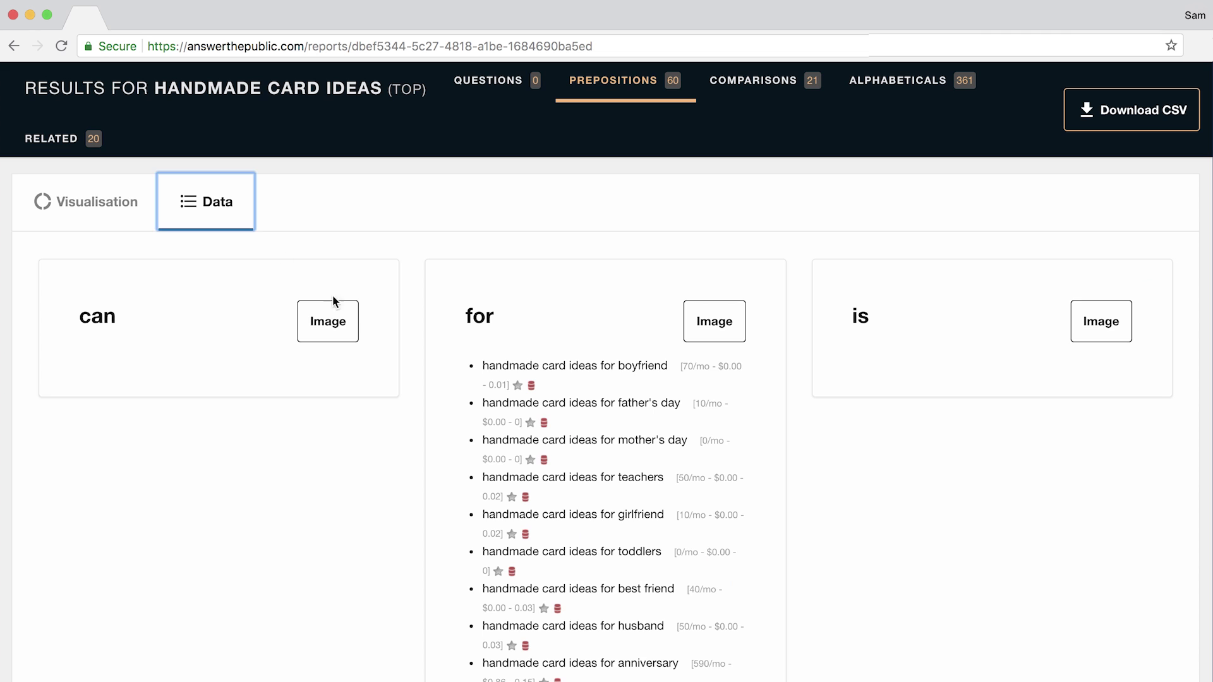
scroll(275, 555, "down", 3)
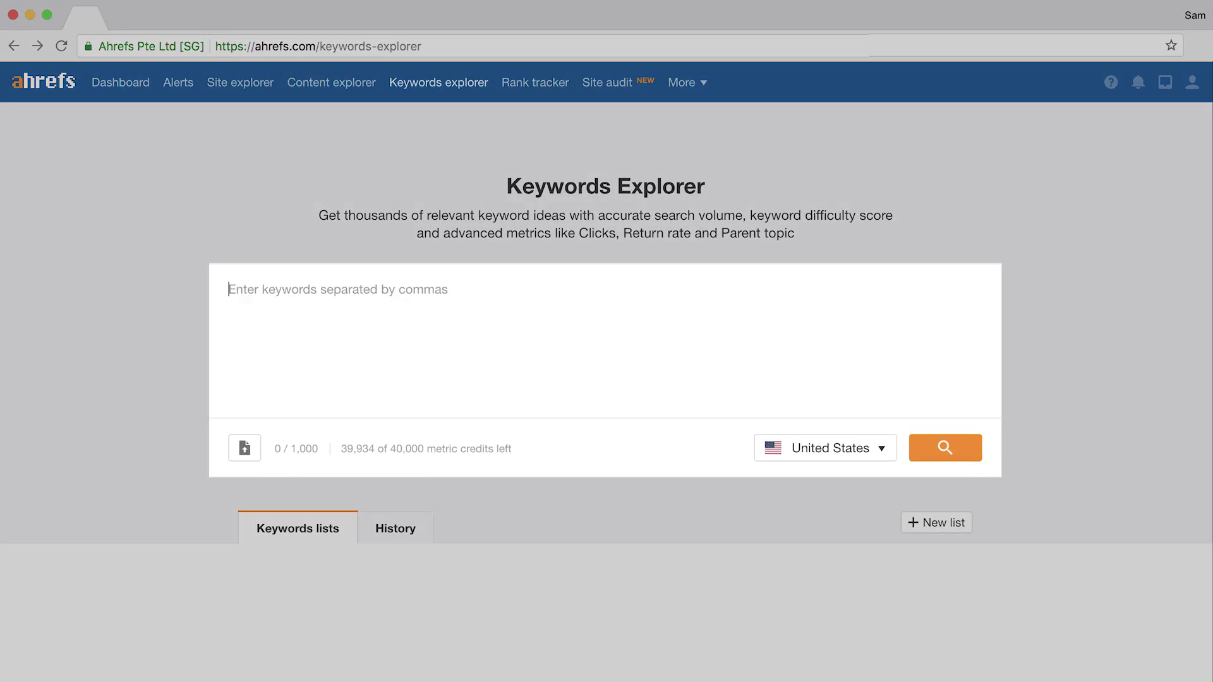
Look up "handmade cards" in Ahrefs Keywords Explorer and review its metrics and SERP overview.
type("handmade cards,")
key("Return")
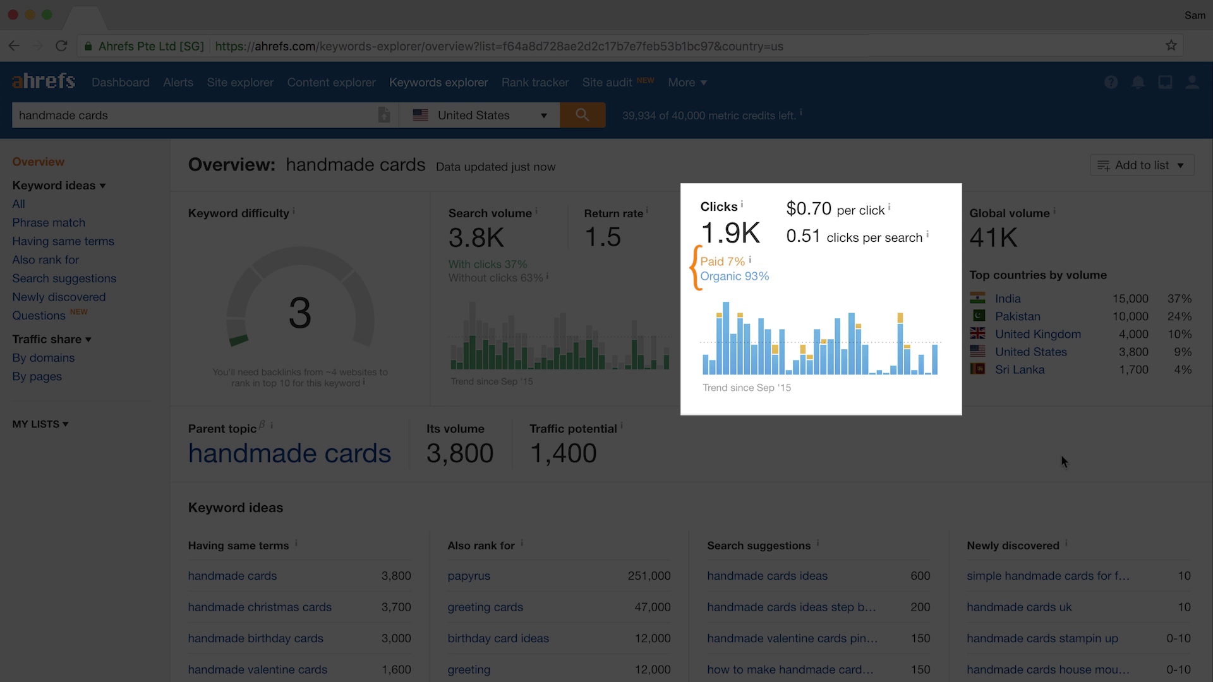
scroll(1061, 462, "down", 15)
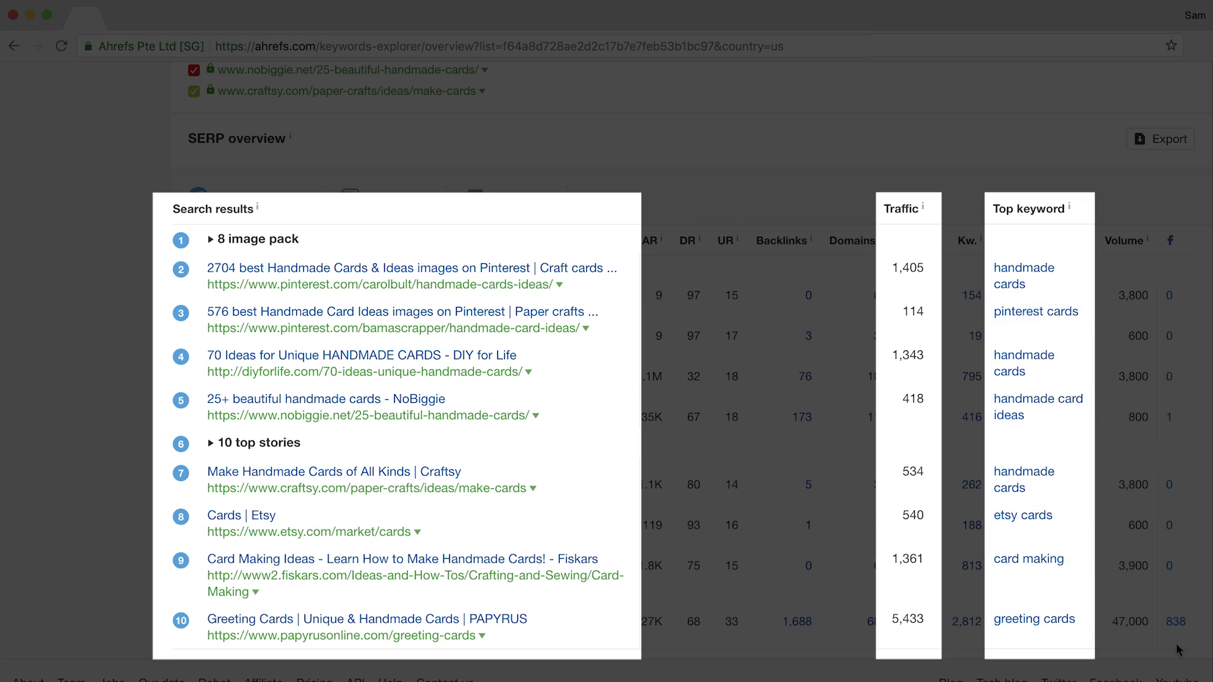
Change the searched keyword to "cards" and open its phrase match keyword ideas.
scroll(1176, 645, "up", 3)
scroll(1177, 645, "up", 4)
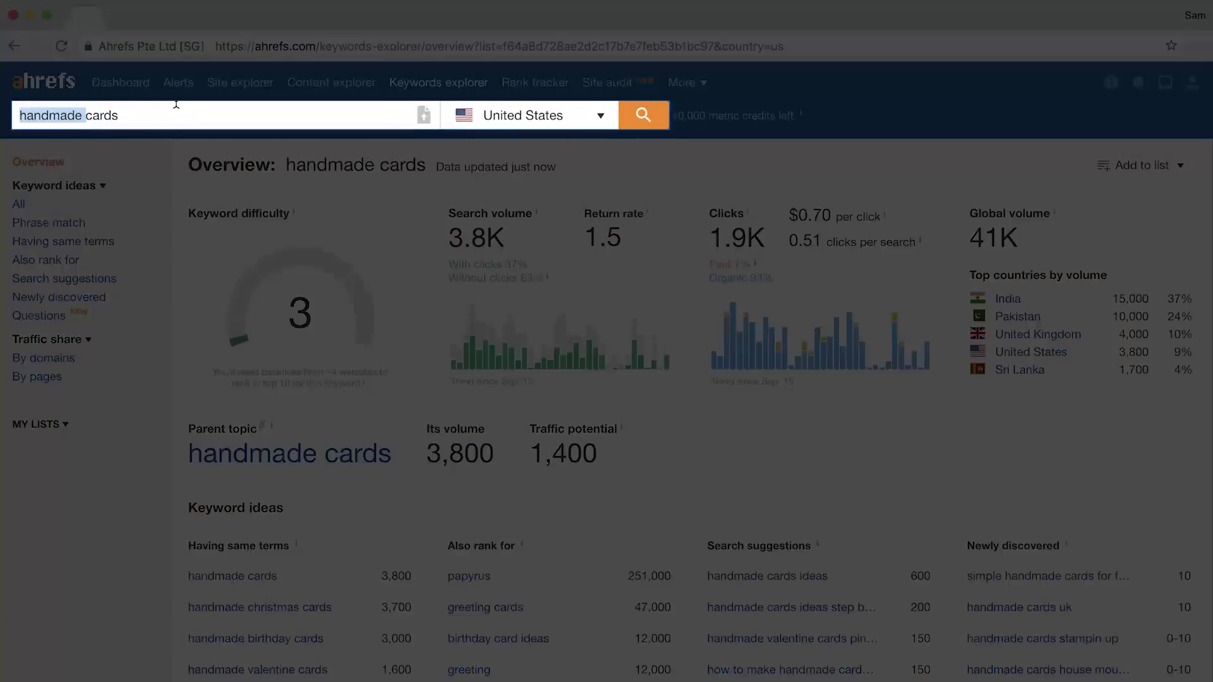
key("BackSpace")
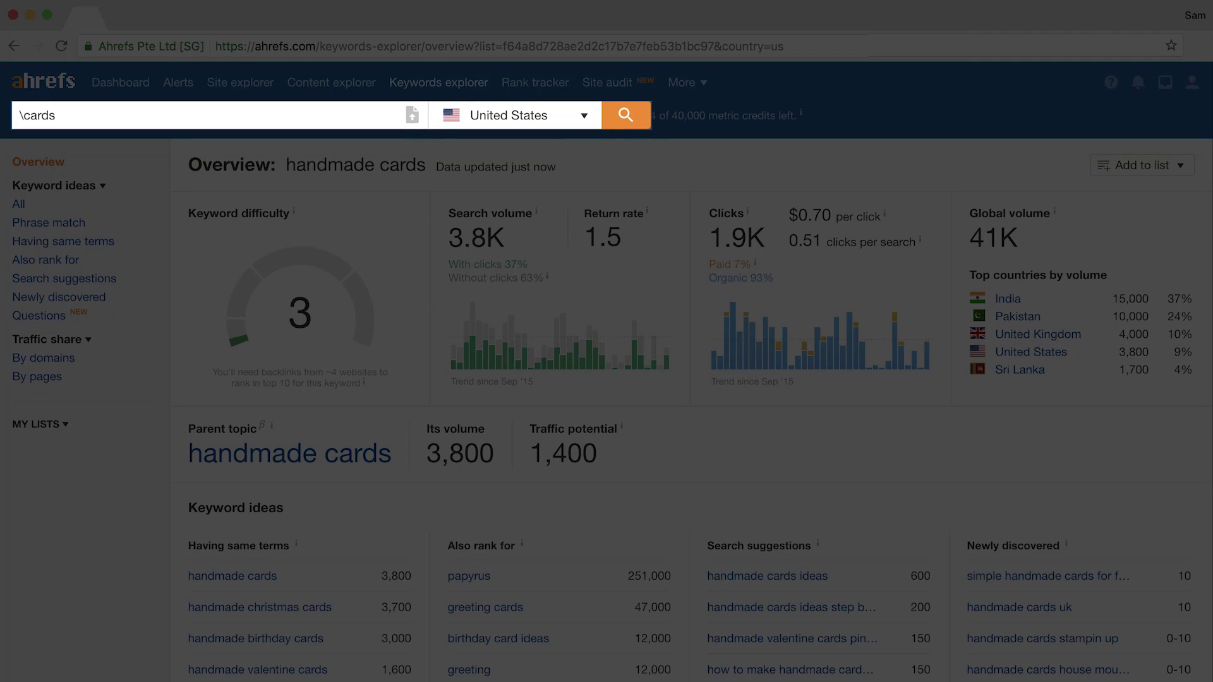
key("Return")
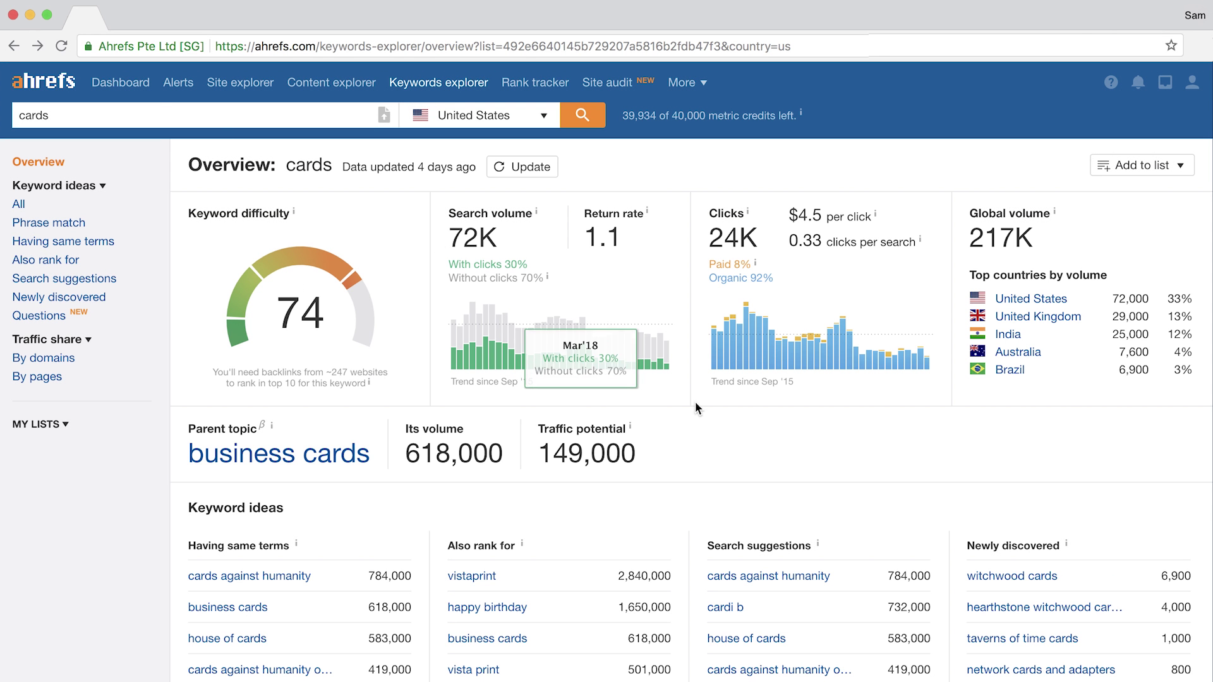
left_click(61, 224)
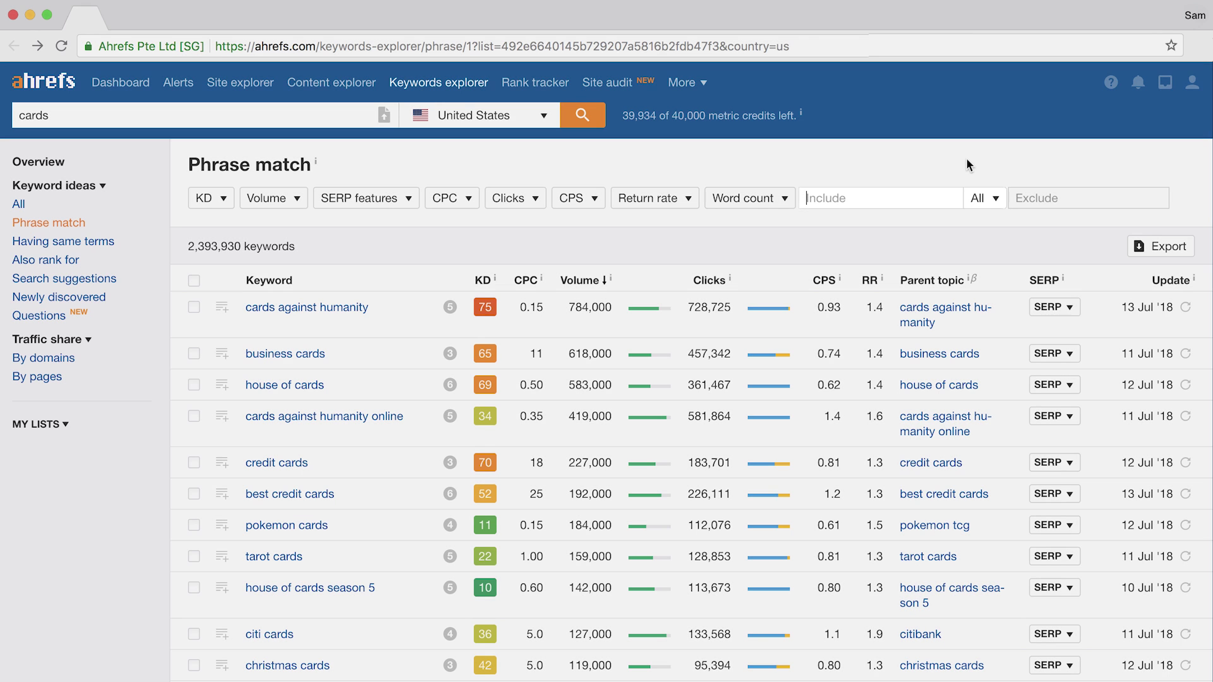
Filter the phrase match ideas to include any of "handmade, homemade, hand made, home made".
type("handmade, h")
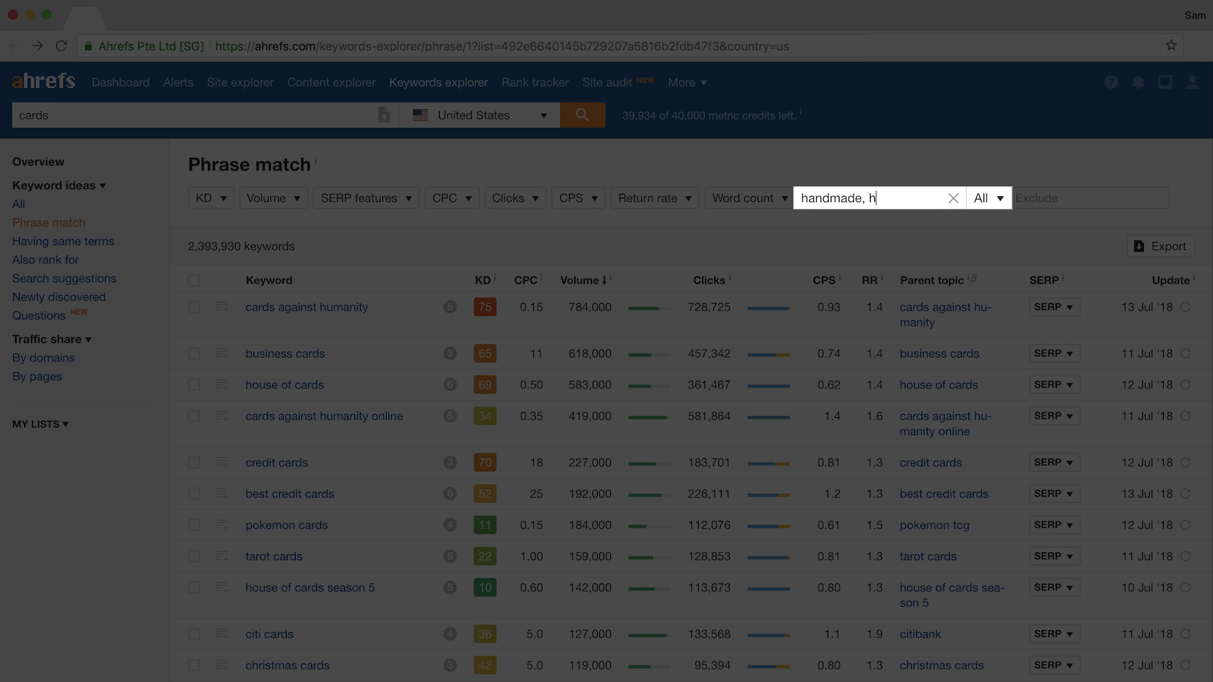
type("omemade, hand made, home made")
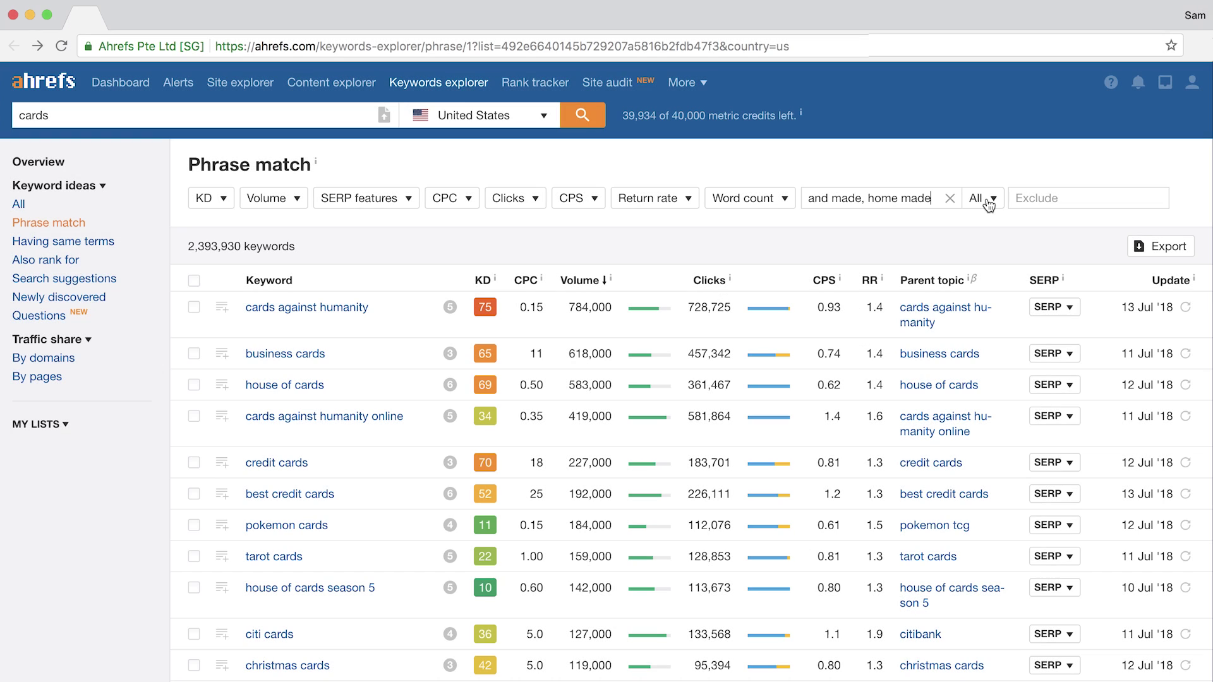
left_click(987, 200)
left_click(981, 249)
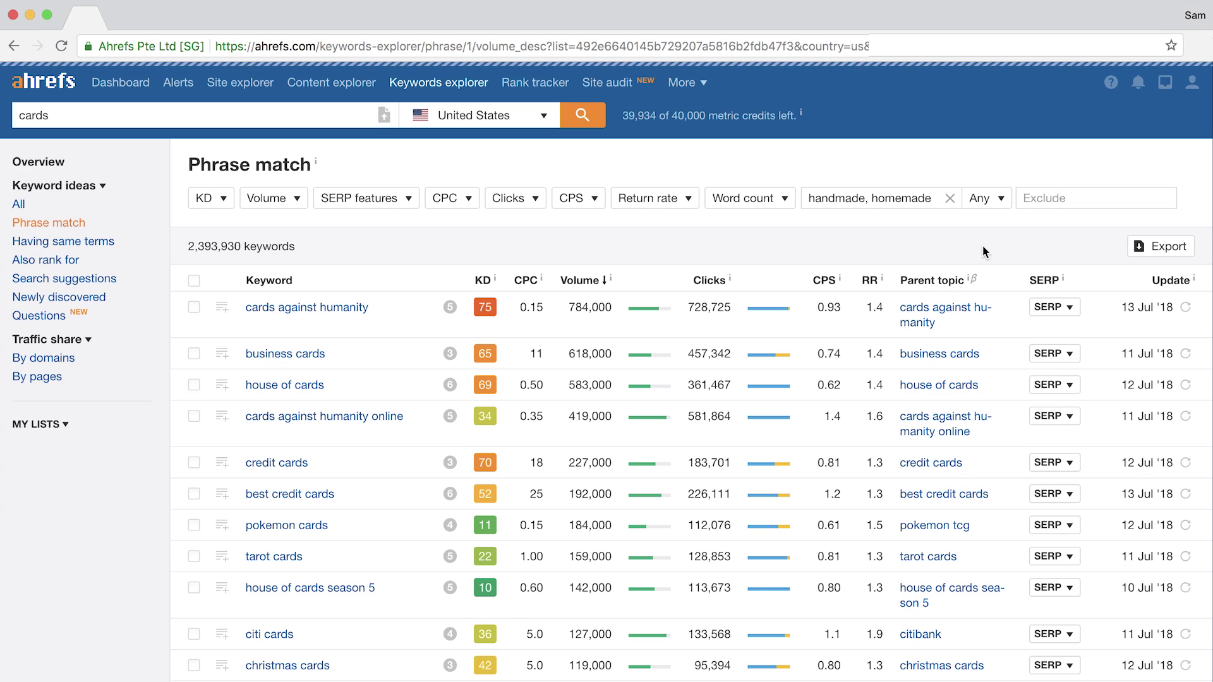